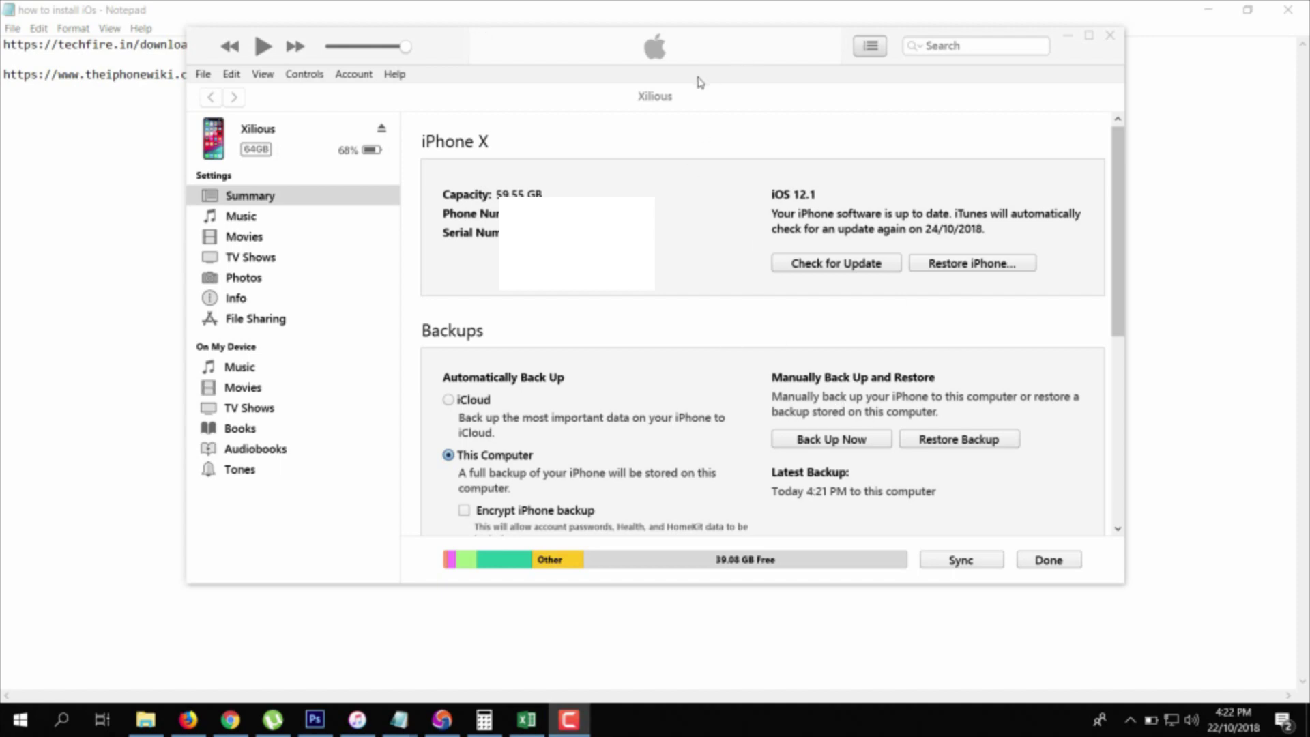
Move the iTunes window slightly lower by its title bar.
left_click_drag(716, 54, 719, 101)
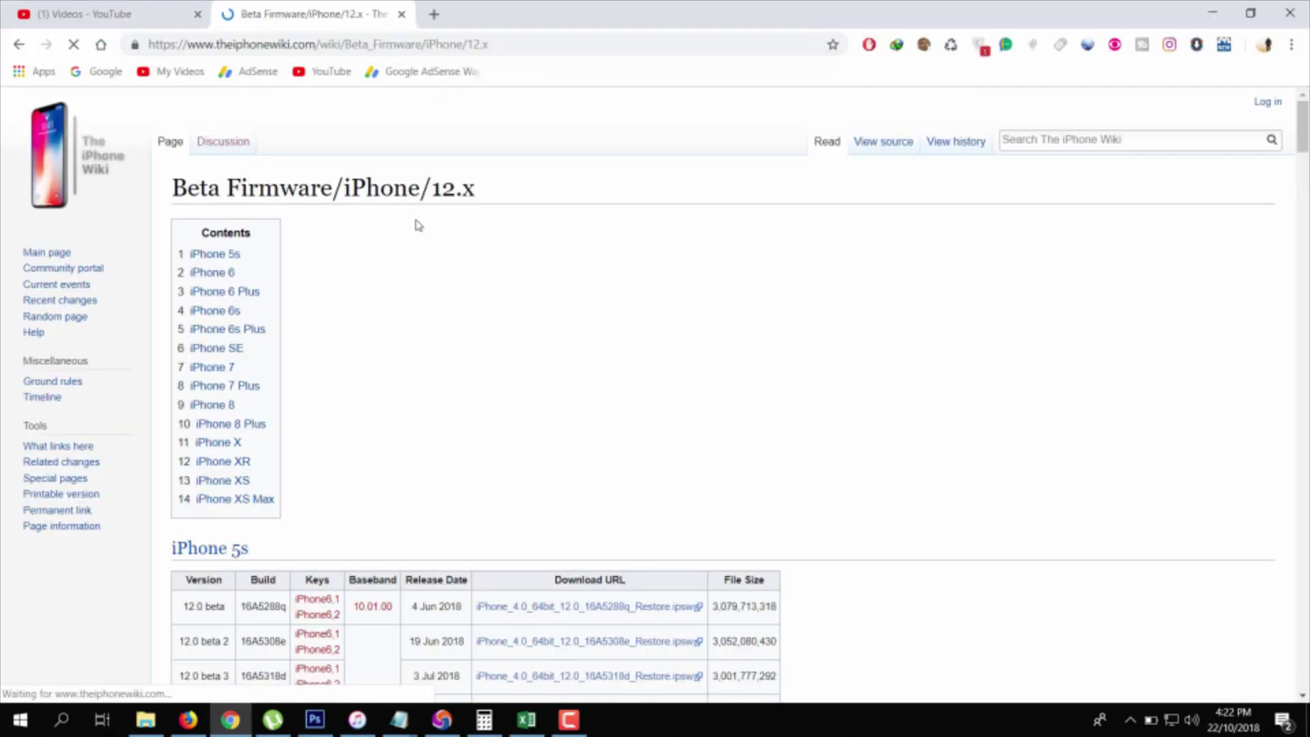
scroll(419, 245, "down", 3)
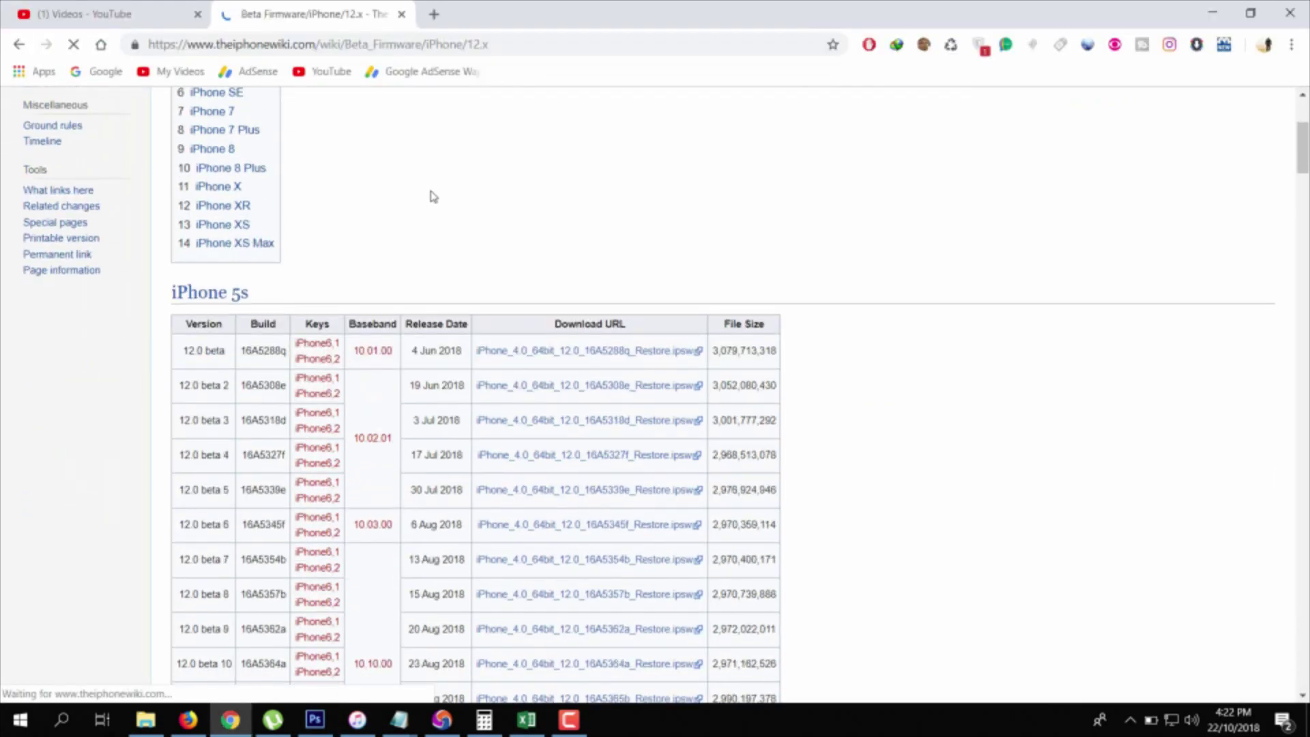
scroll(431, 195, "down", 1)
scroll(431, 189, "up", 2)
scroll(337, 215, "down", 1)
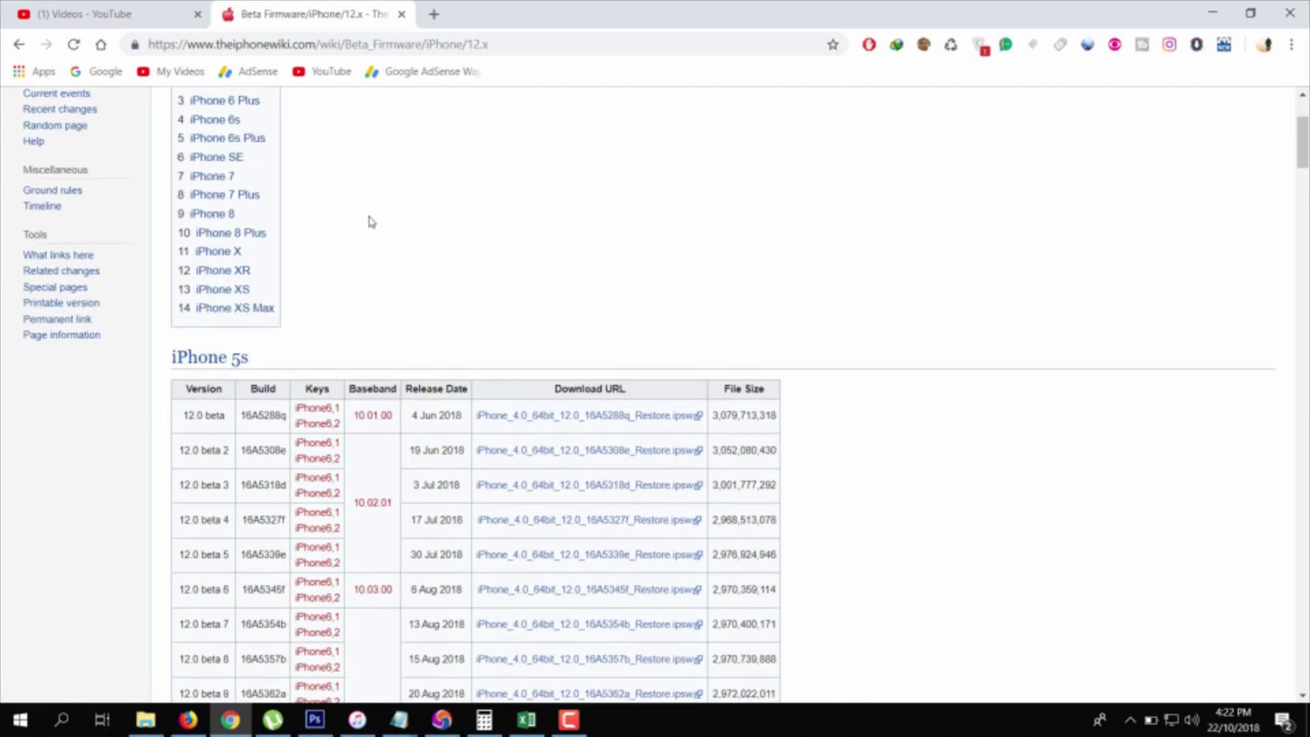
scroll(337, 215, "up", 1)
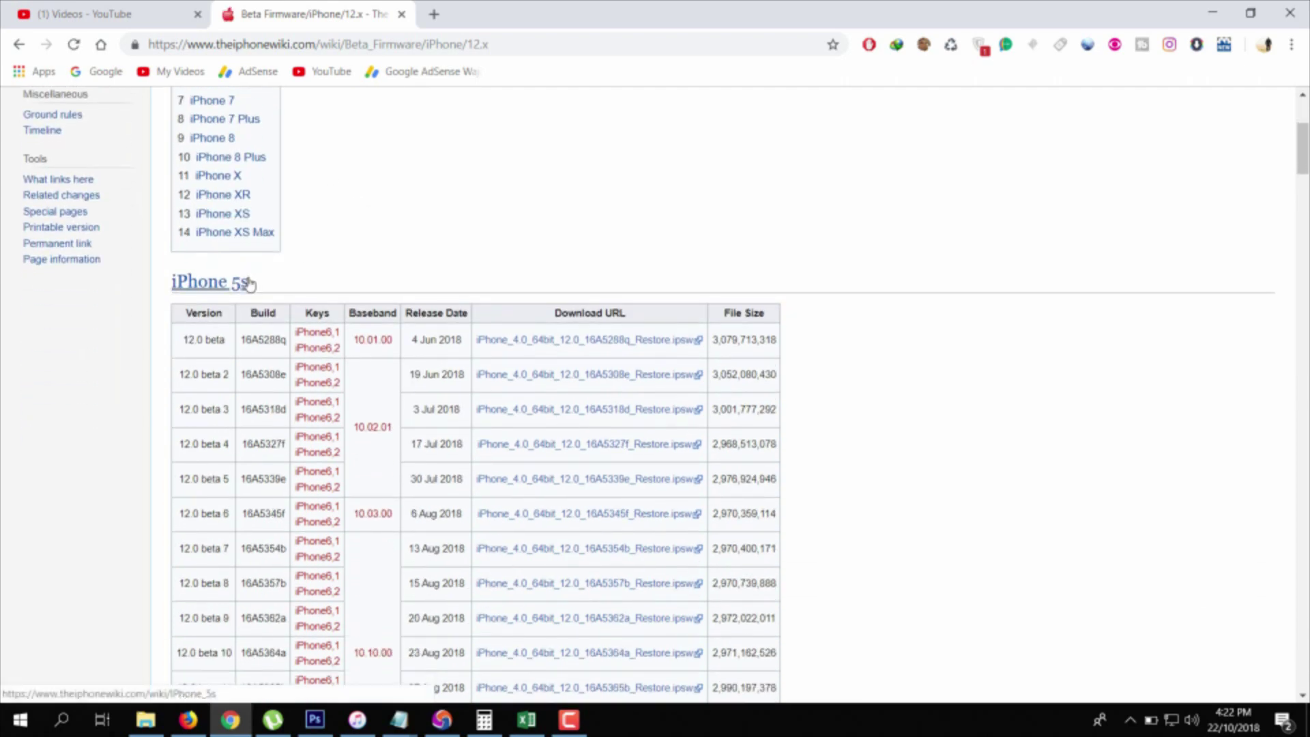
scroll(249, 302, "down", 3)
scroll(255, 307, "down", 4)
scroll(262, 327, "down", 4)
scroll(262, 332, "down", 4)
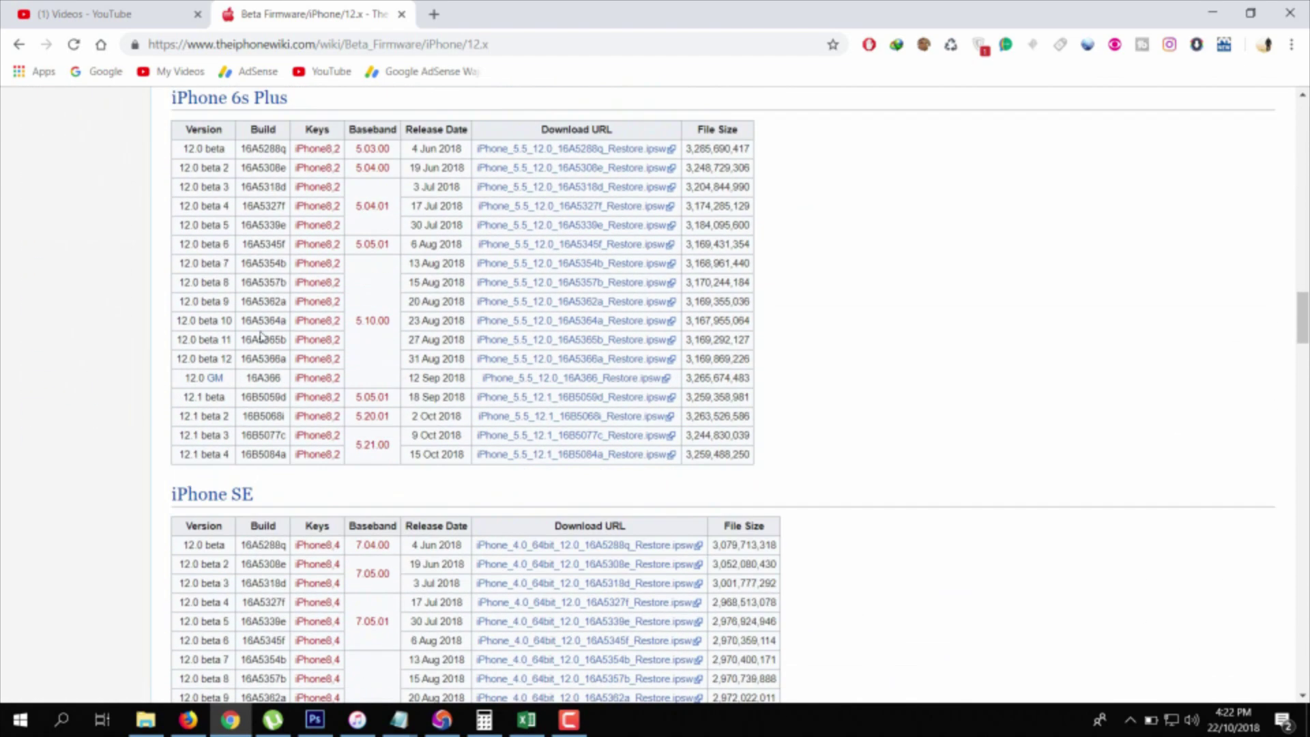
scroll(261, 333, "down", 4)
scroll(262, 333, "down", 4)
scroll(261, 332, "down", 4)
scroll(261, 333, "down", 4)
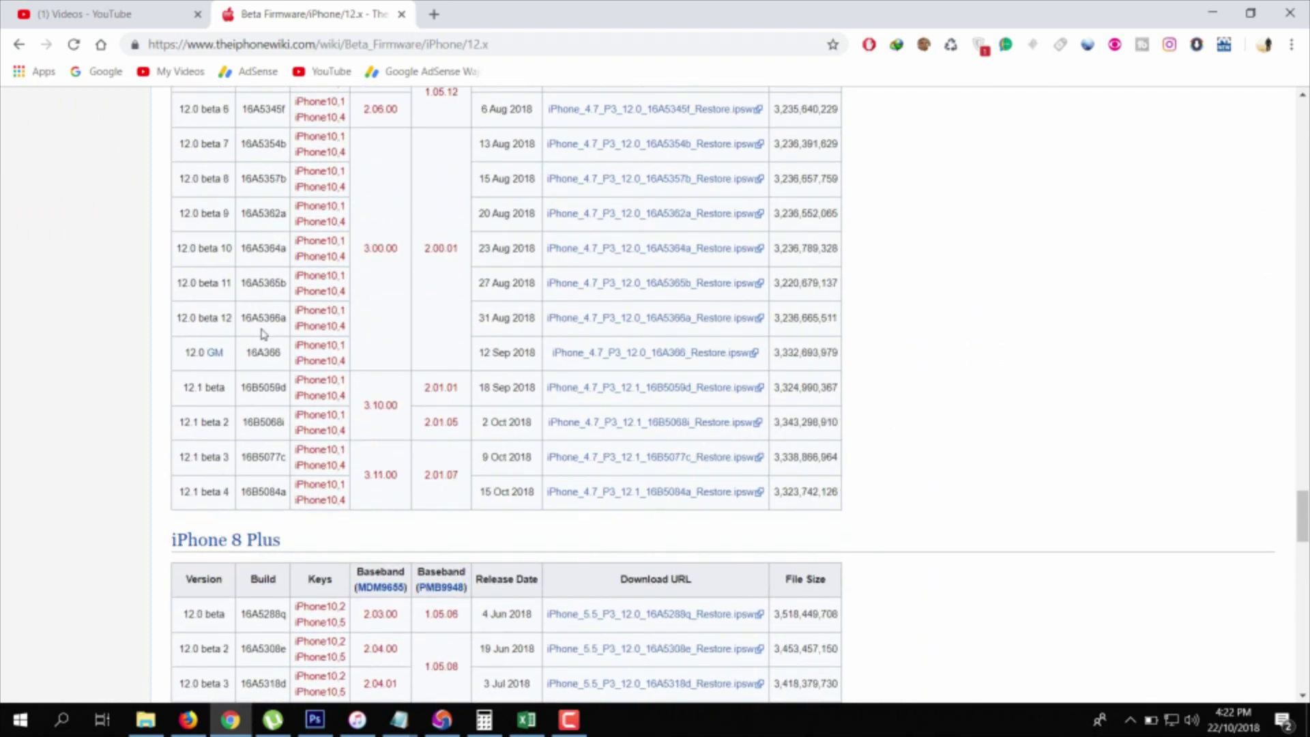
scroll(261, 333, "down", 4)
scroll(266, 328, "down", 5)
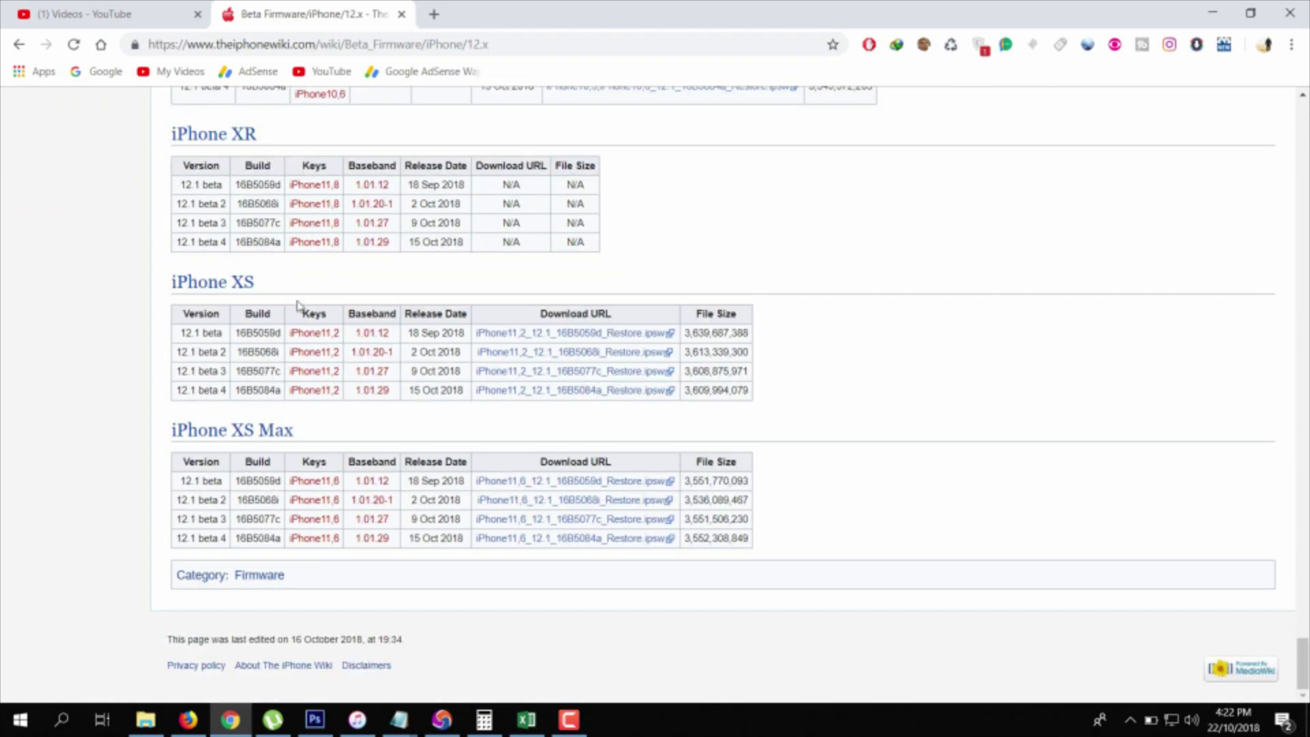
scroll(297, 304, "up", 2)
scroll(307, 307, "up", 2)
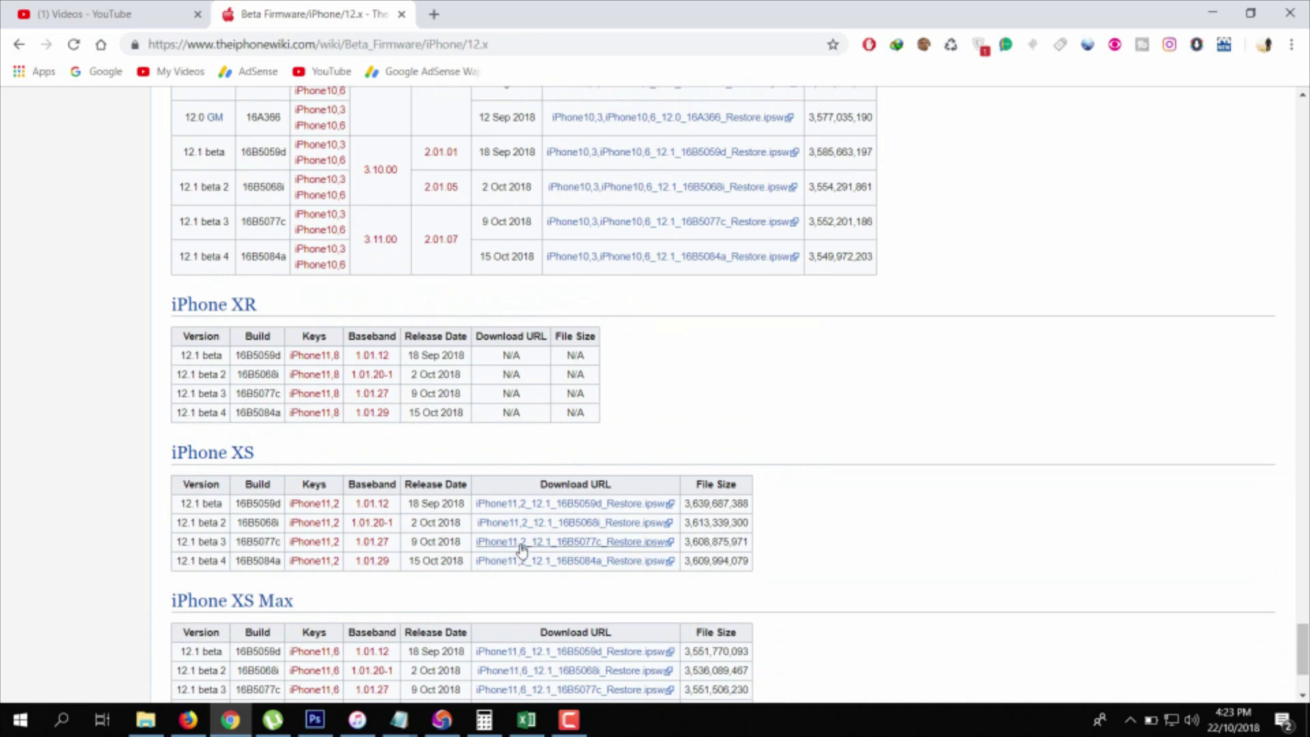
scroll(548, 358, "up", 3)
scroll(512, 348, "up", 3)
scroll(501, 339, "down", 1)
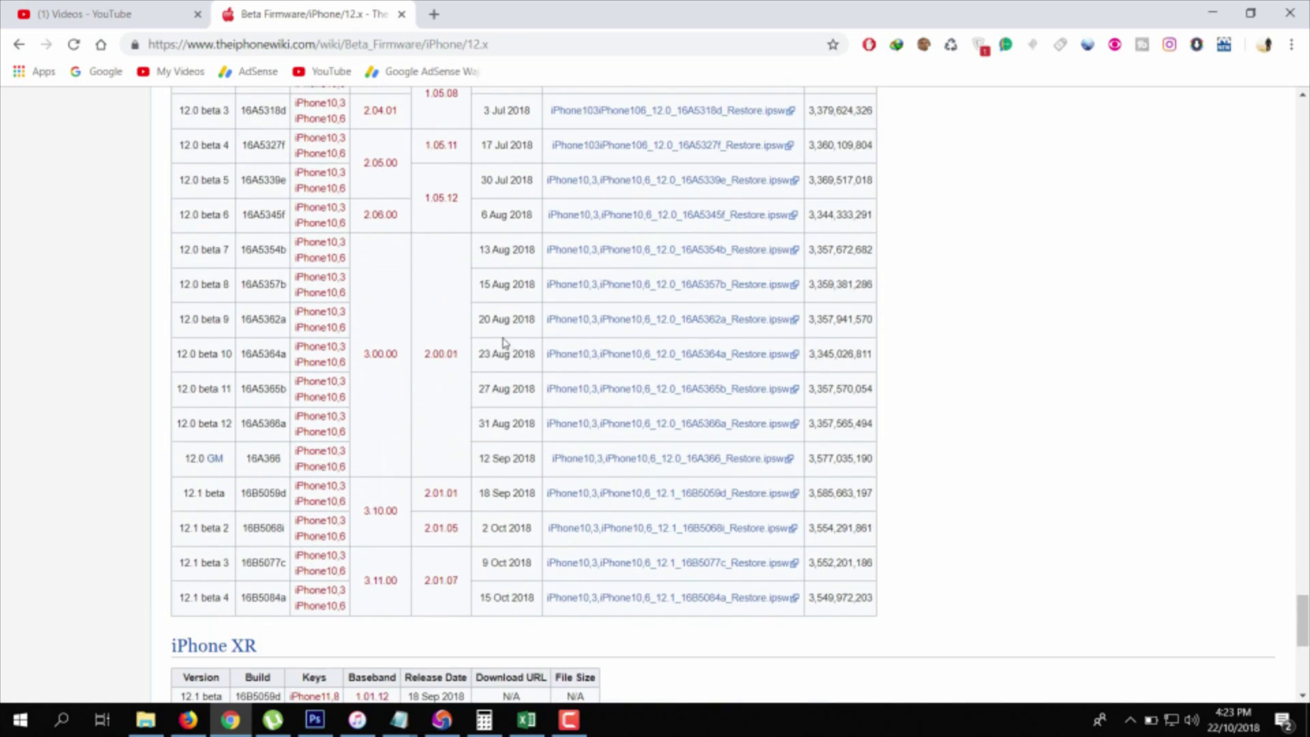
scroll(490, 330, "up", 2)
scroll(256, 154, "down", 2)
scroll(410, 359, "down", 1)
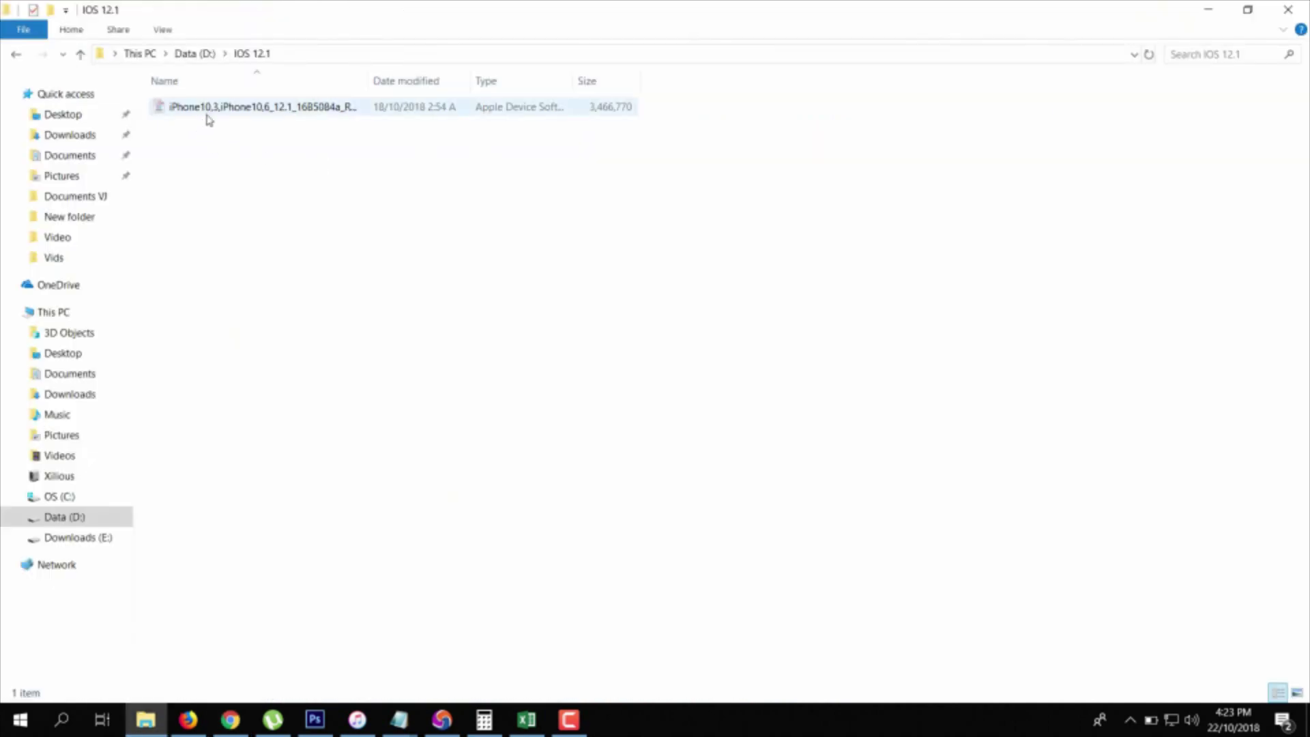
Download the iPhone X iOS 12.1 beta 4 IPSW and start choosing a local firmware file.
left_click(209, 111)
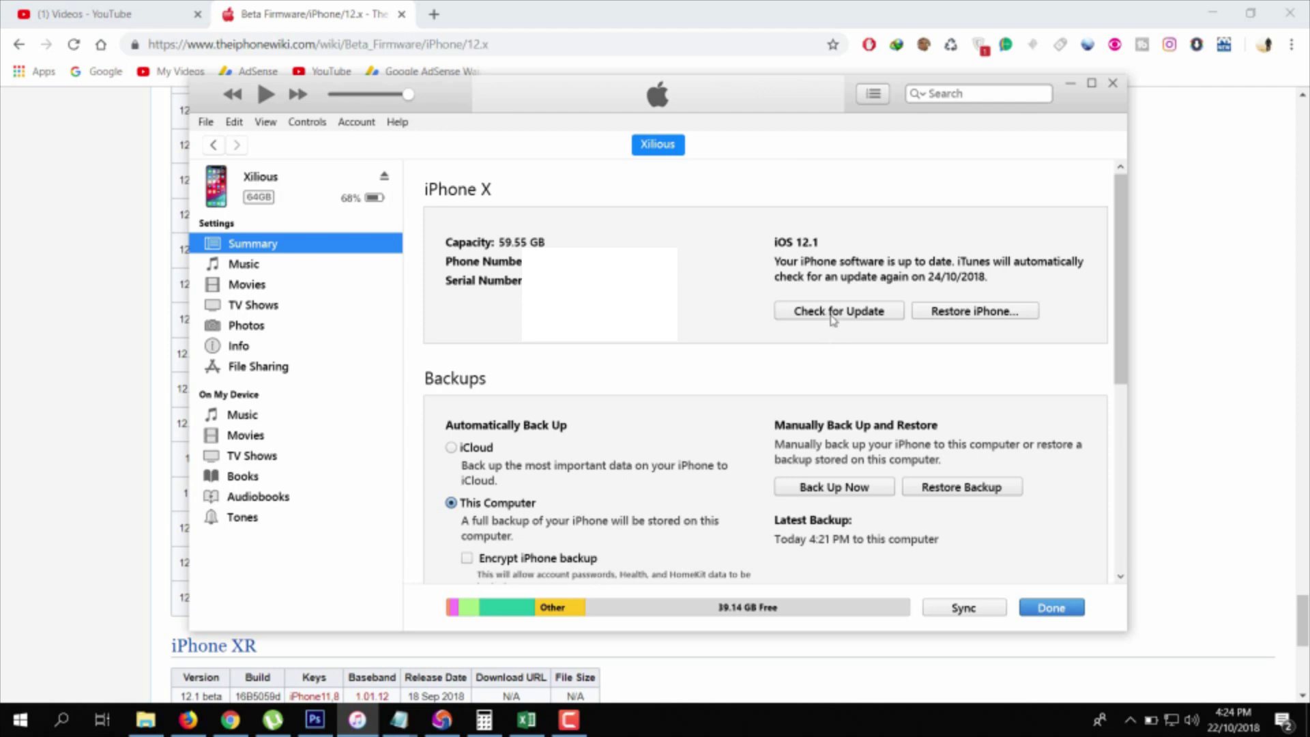
left_click(833, 311, "shift")
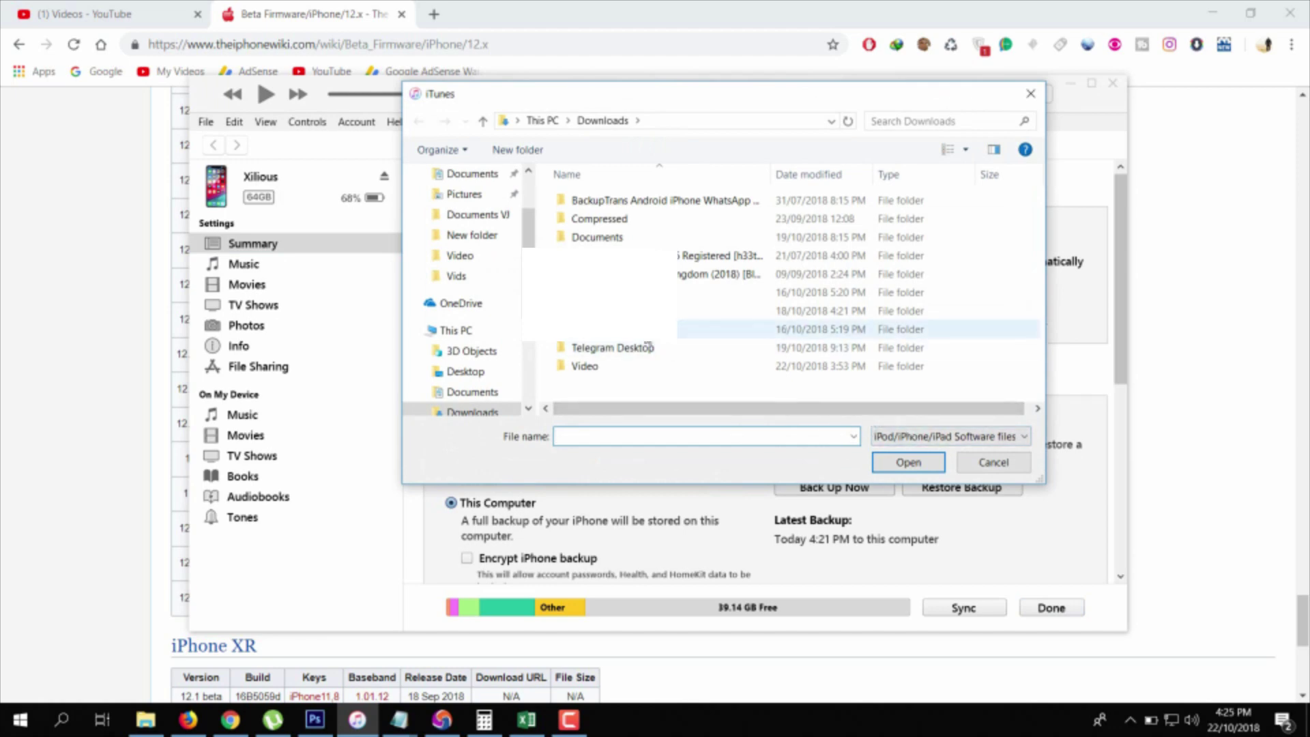
left_click_drag(528, 227, 531, 369)
Locate the IPSW in the IOS 12.1 folder on Data (D:), then cancel the chooser.
left_click(466, 337)
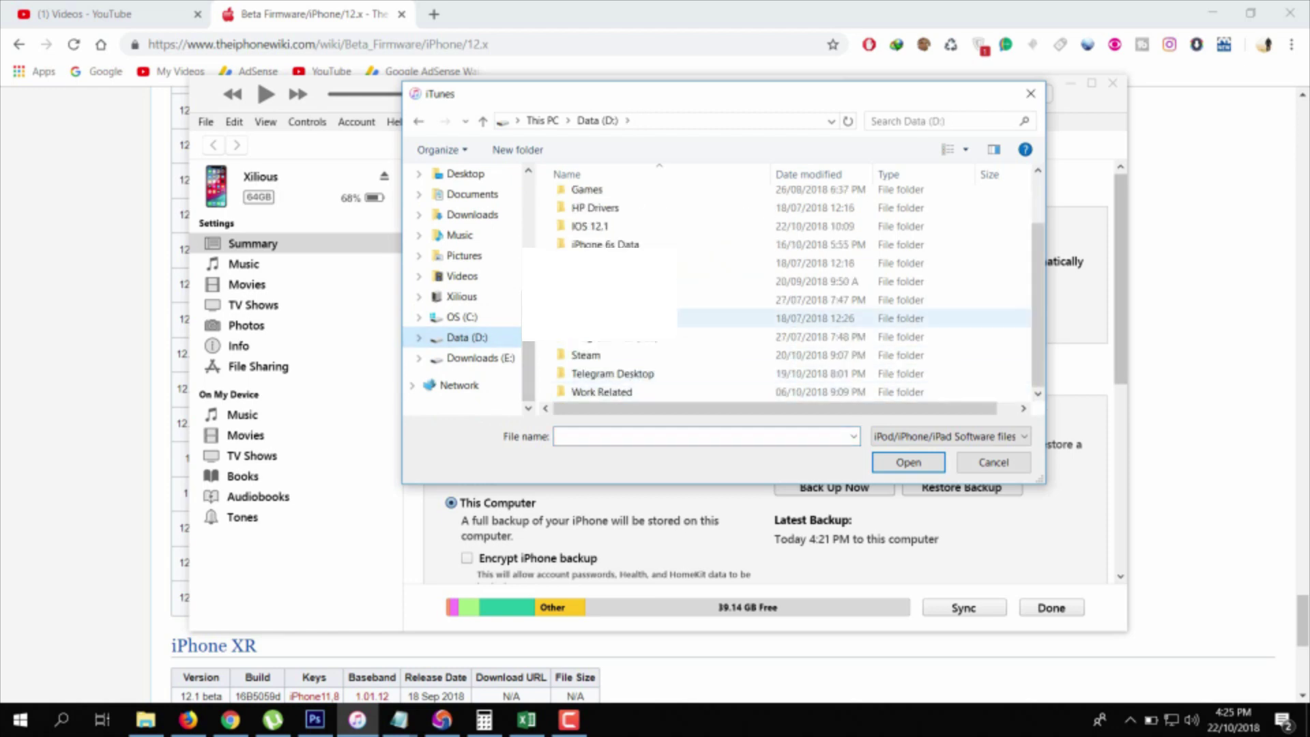
double_click(591, 226)
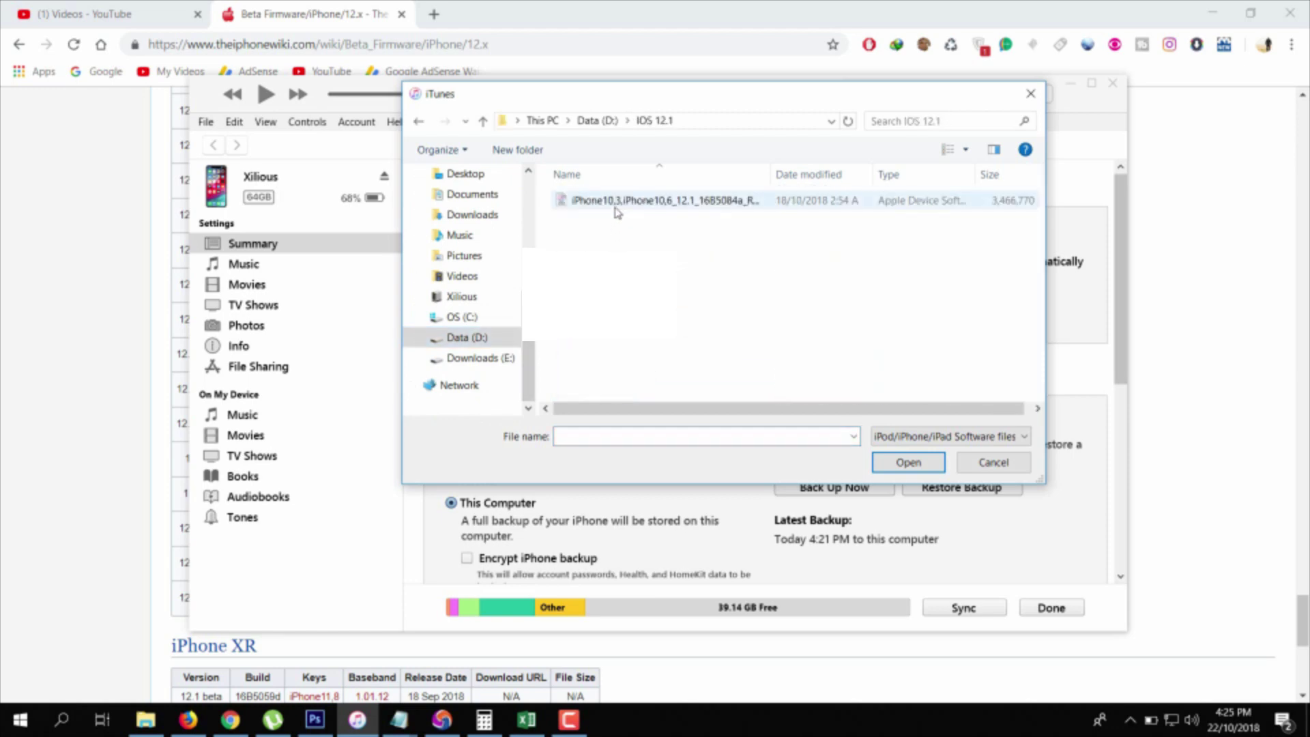
left_click(993, 462)
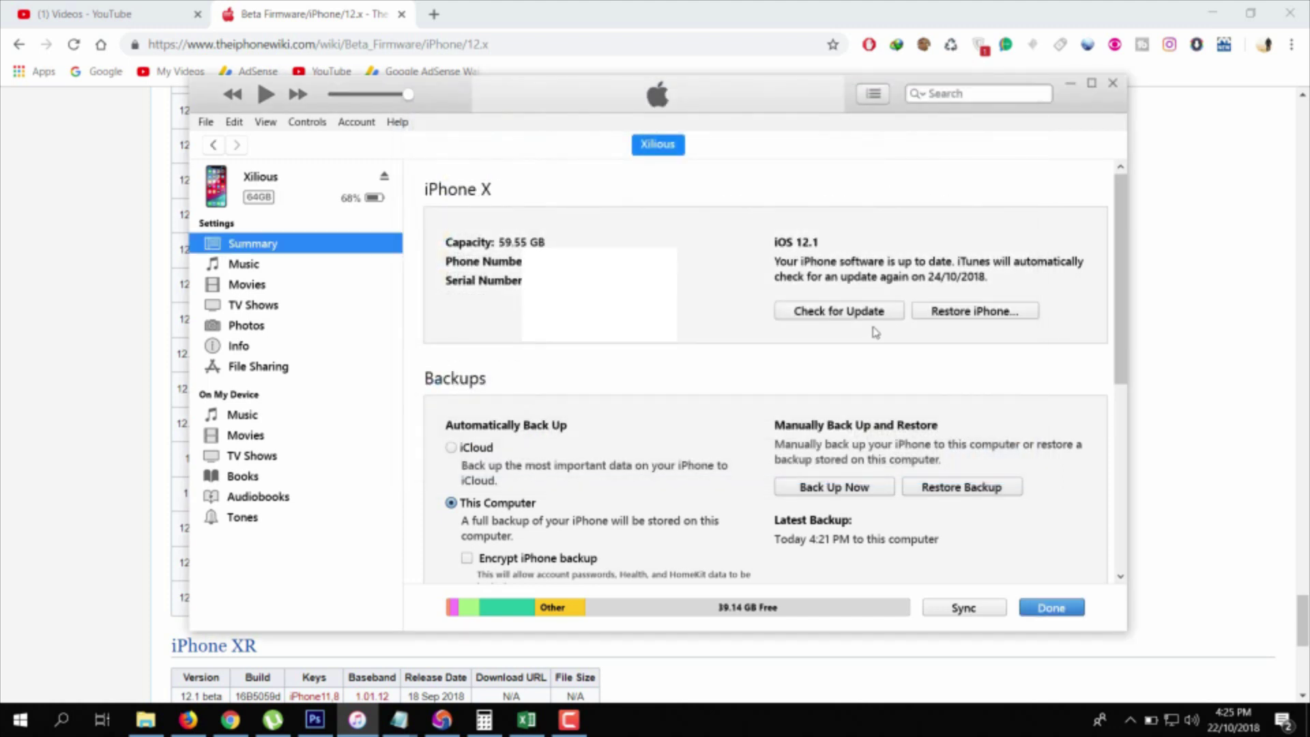